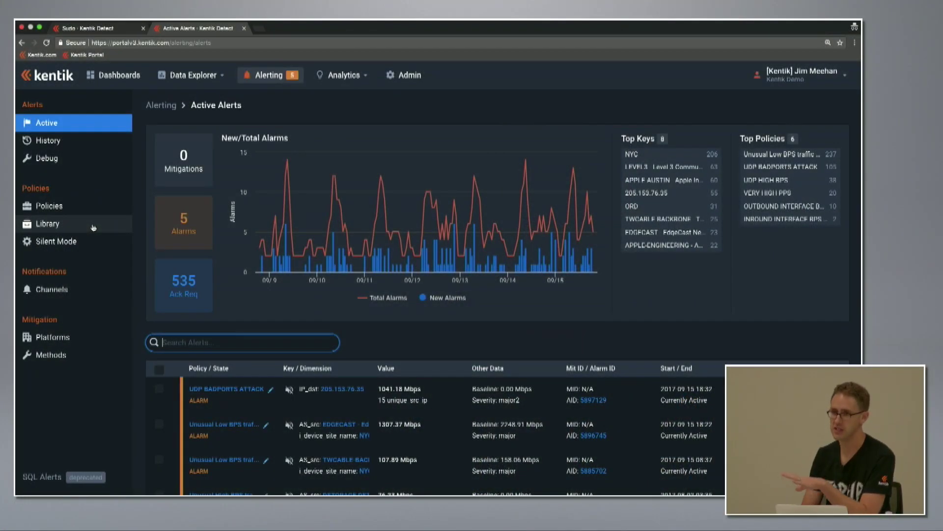
# Open the Policy Library from the sidebar to list presets such as INBOUND INTERFACE BPS HIGH and DNS ATTACK.
pyautogui.click(56, 226)
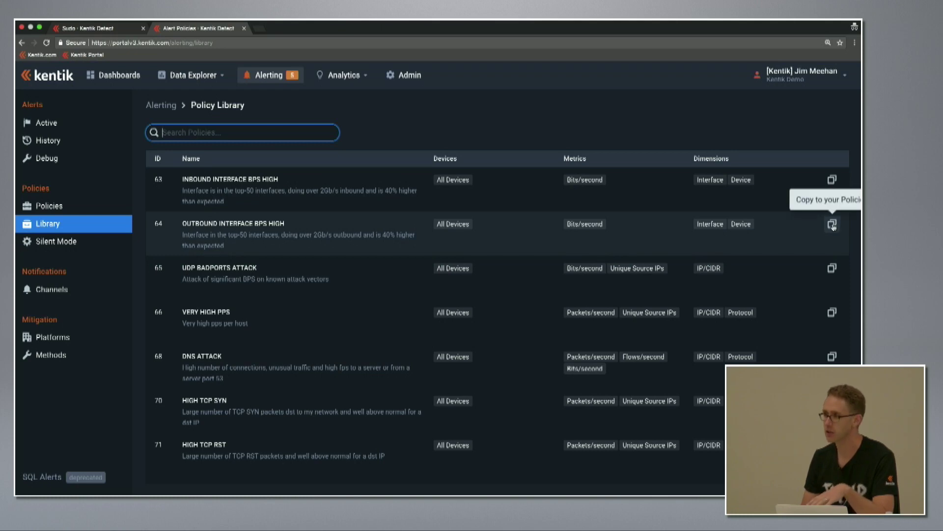
pyautogui.press('super+equal')
pyautogui.press('super+equal')
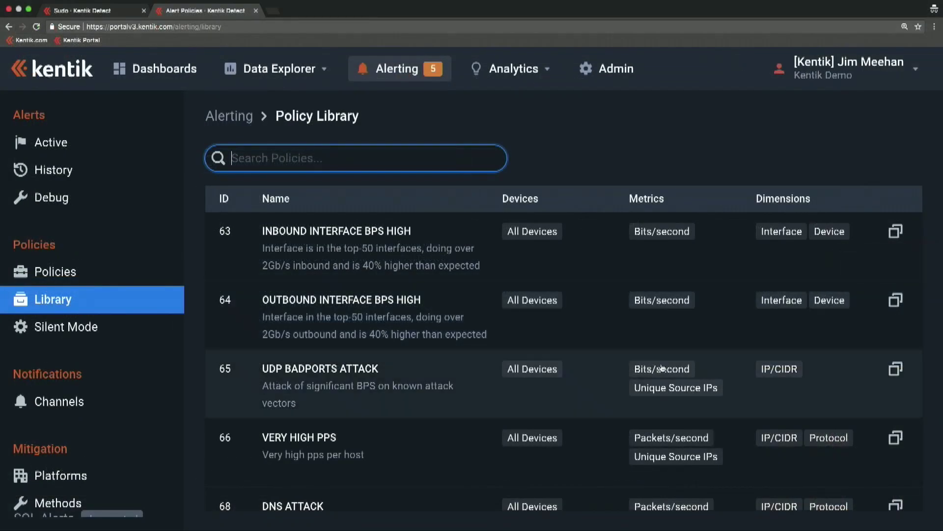
pyautogui.scroll(-5, 553, 374)
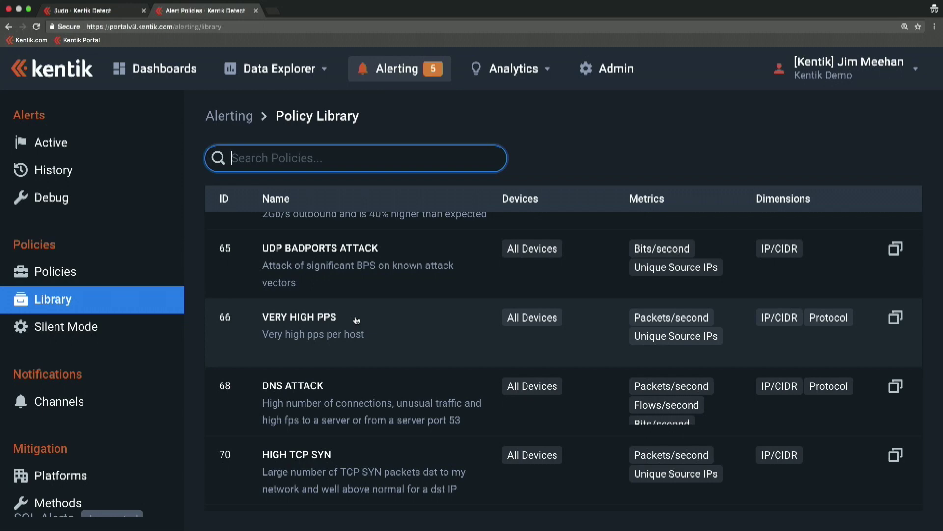
pyautogui.scroll(5, 354, 314)
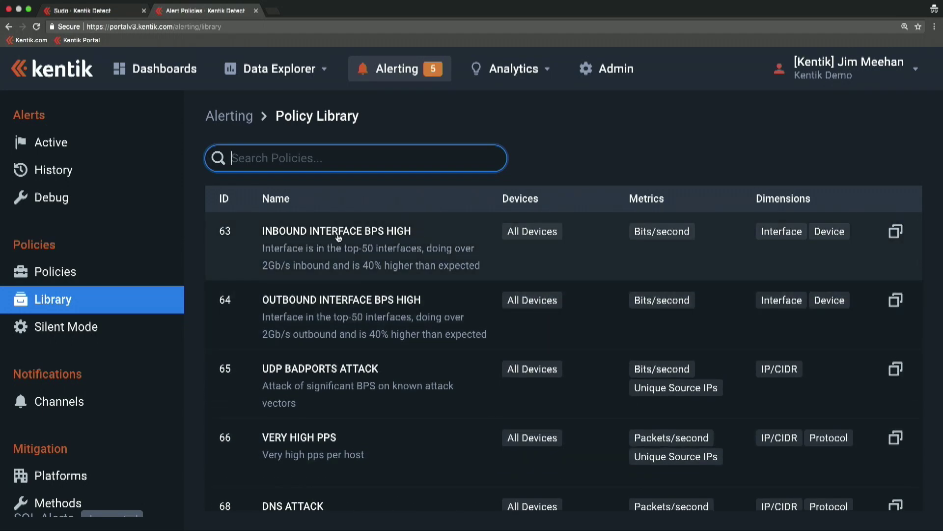
pyautogui.scroll(-10, 339, 236)
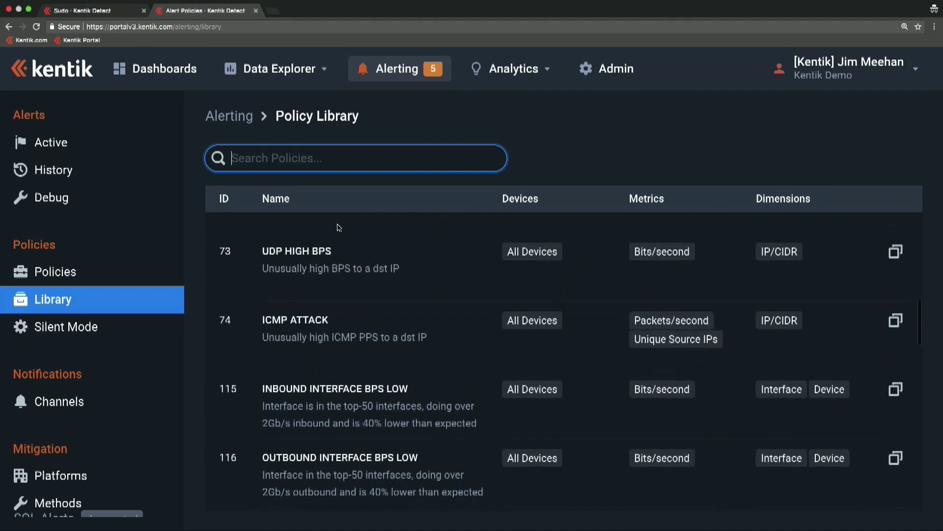
pyautogui.scroll(-3, 338, 227)
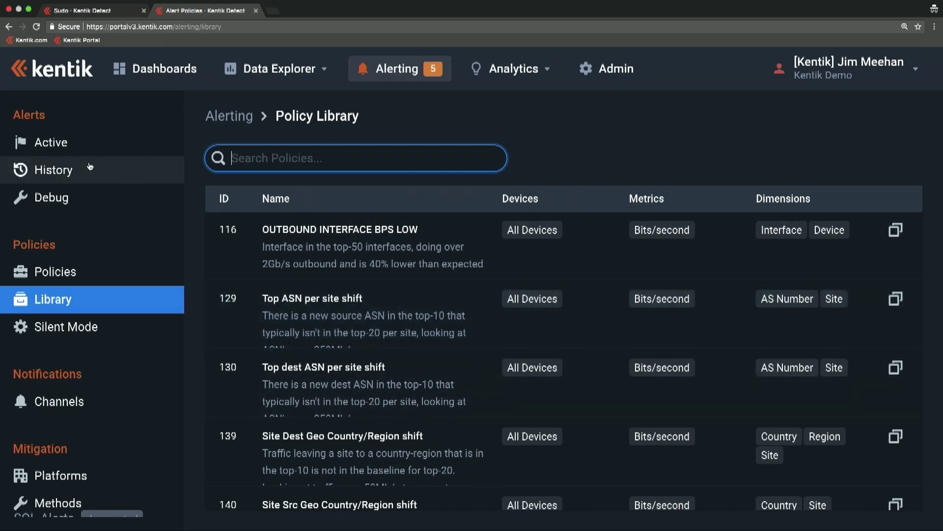
pyautogui.click(52, 149)
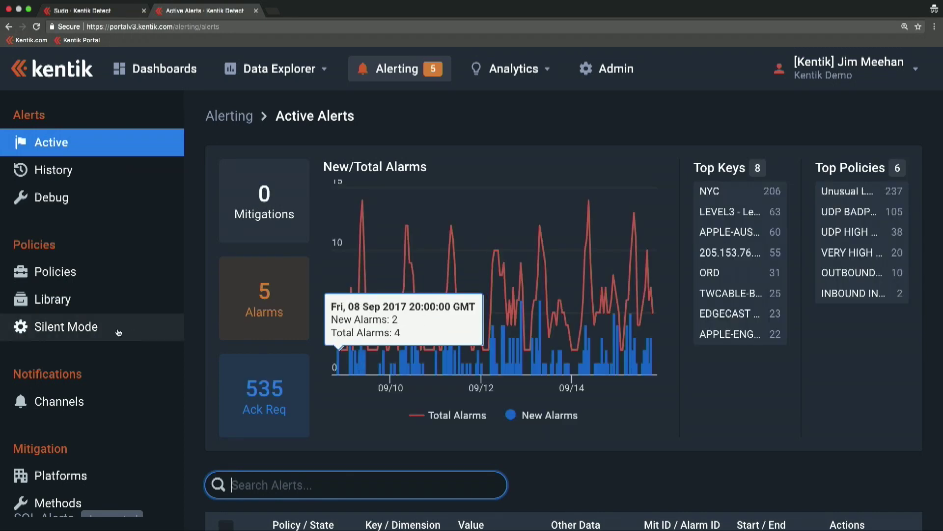
# Open the UDP BADPORTS ATTACK policy (#497) from the Policies list and show its Dataset settings.
pyautogui.click(57, 272)
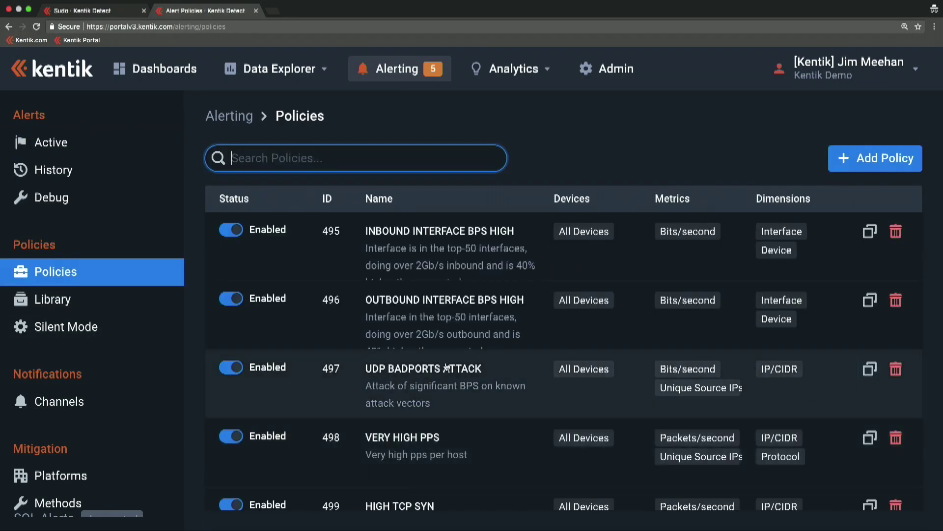
pyautogui.click(418, 371)
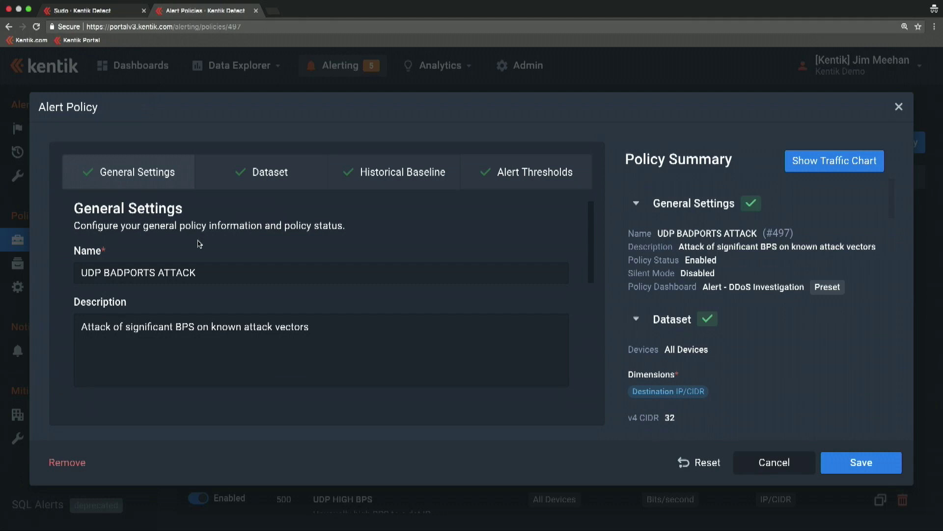
pyautogui.scroll(-5, 198, 246)
pyautogui.scroll(3, 198, 247)
pyautogui.scroll(2, 172, 226)
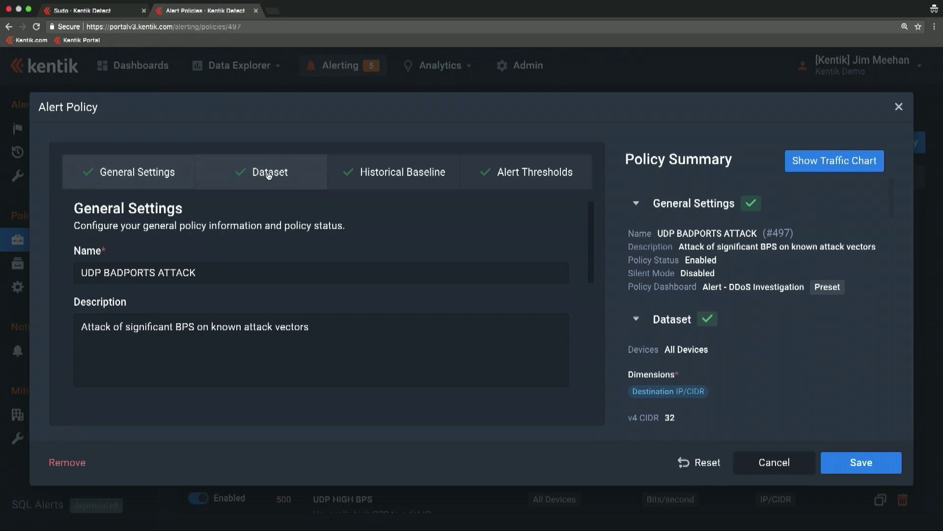
pyautogui.click(269, 175)
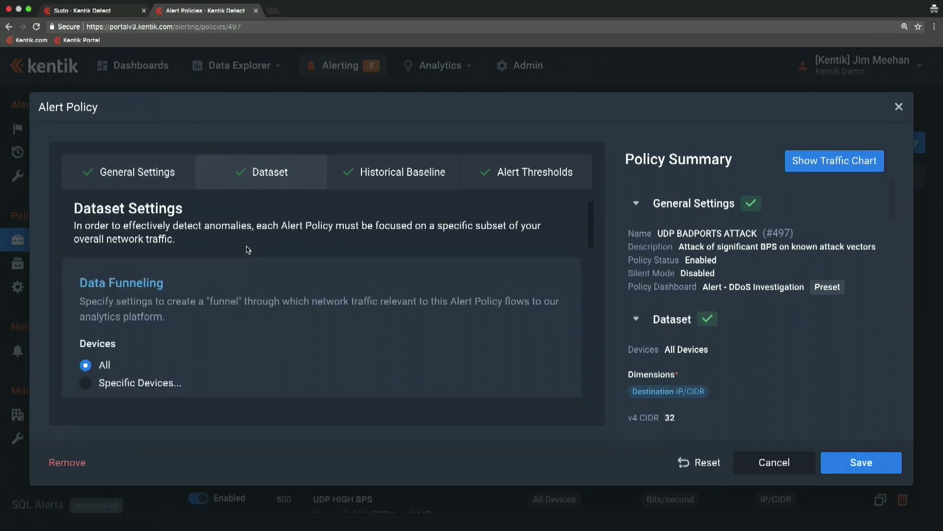
# Scroll through the policy's Dataset settings, then view its Alert Thresholds with Major 2 enabled.
pyautogui.scroll(-4, 248, 250)
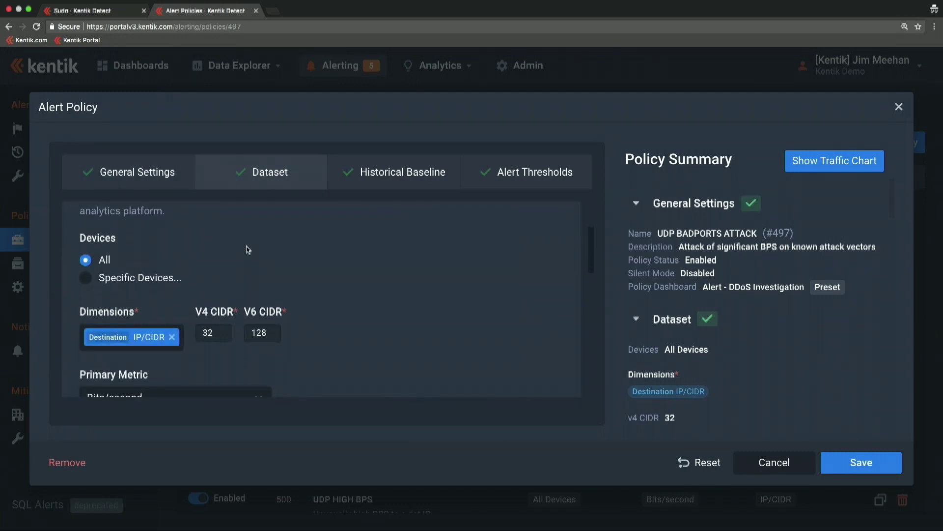
pyautogui.scroll(-6, 248, 250)
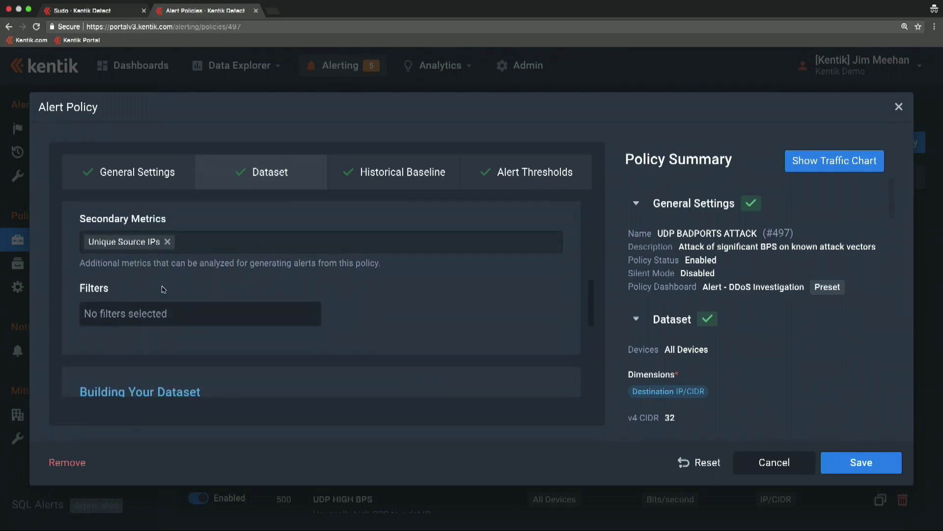
pyautogui.scroll(-4, 164, 289)
pyautogui.scroll(-4, 164, 289)
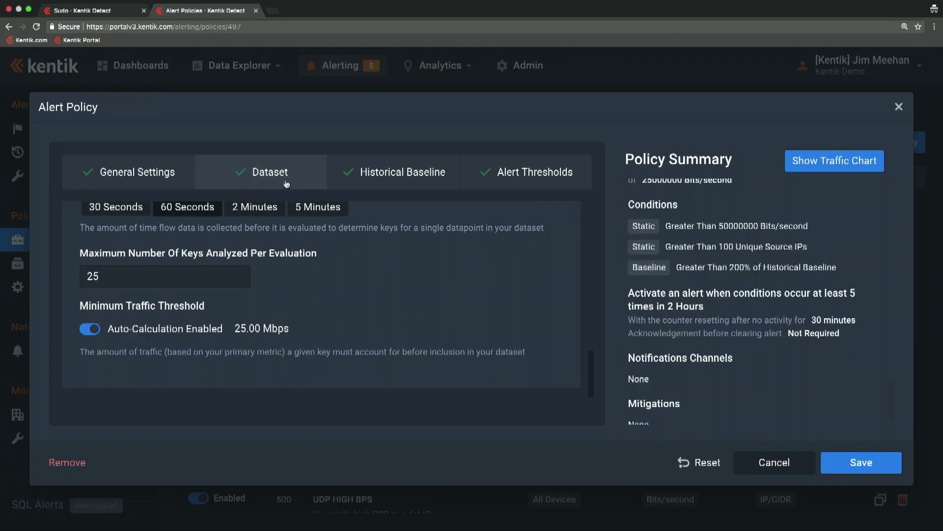
pyautogui.scroll(4, 295, 301)
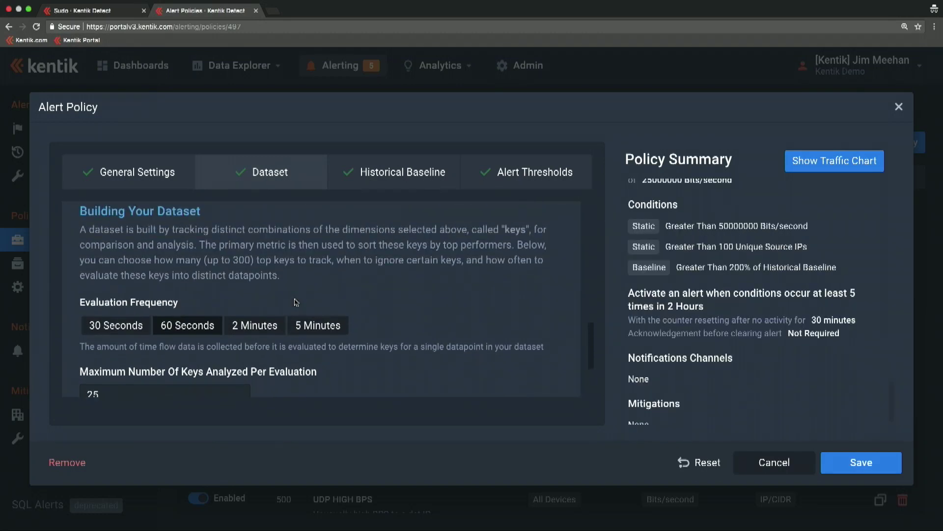
pyautogui.scroll(1, 343, 301)
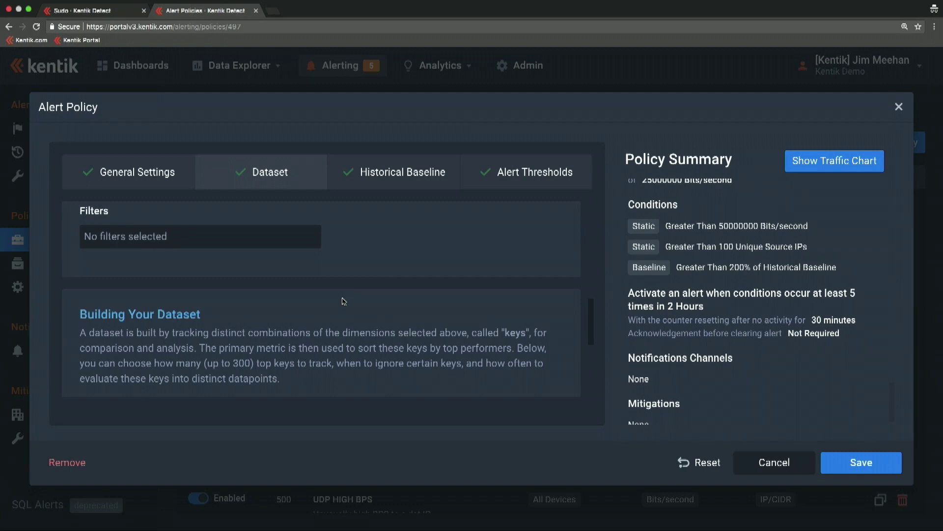
pyautogui.scroll(1, 344, 302)
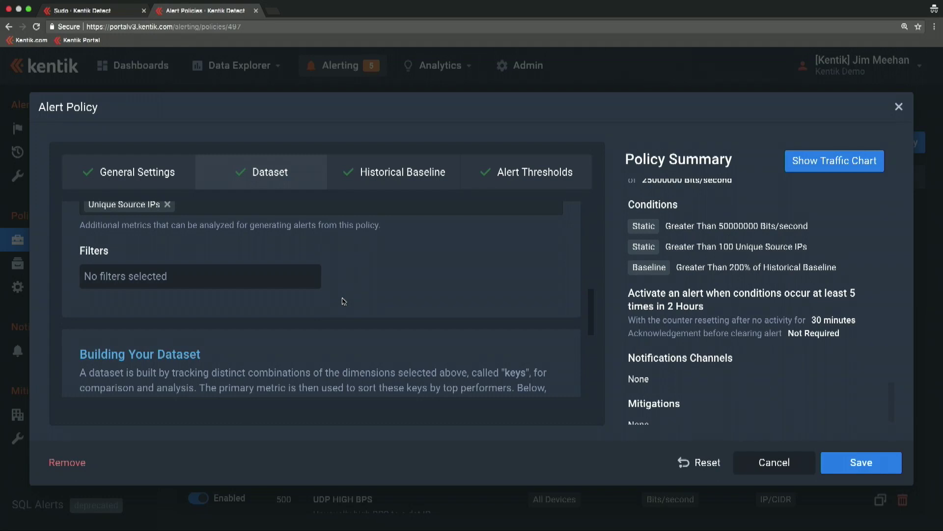
pyautogui.scroll(2, 378, 294)
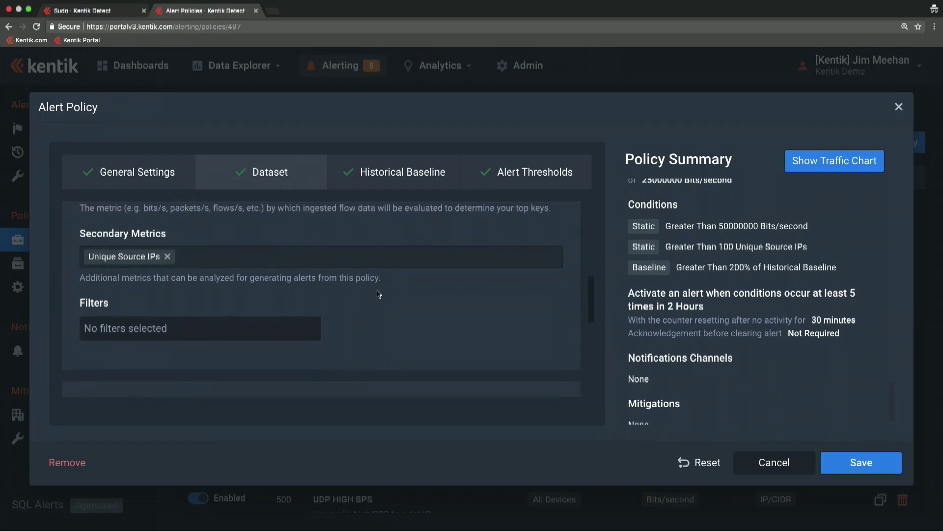
pyautogui.scroll(5, 378, 294)
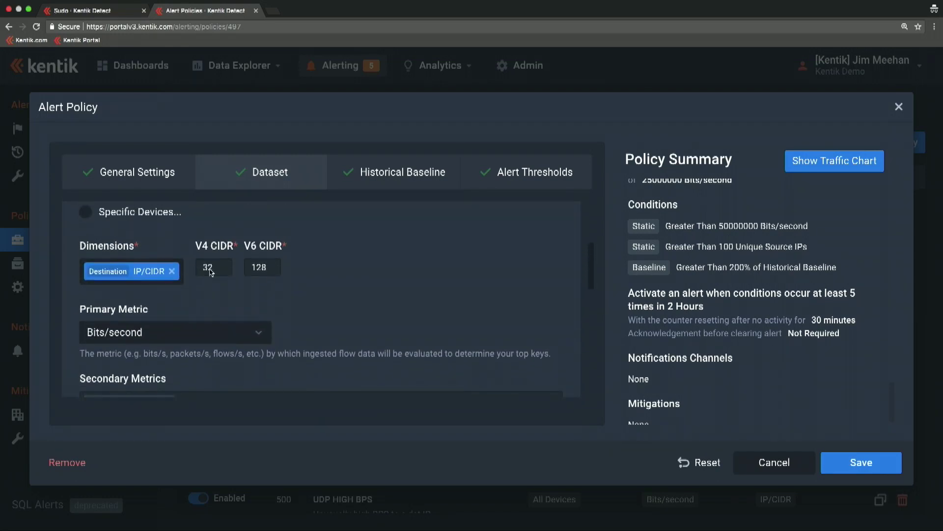
pyautogui.scroll(-3, 146, 307)
pyautogui.scroll(1, 145, 307)
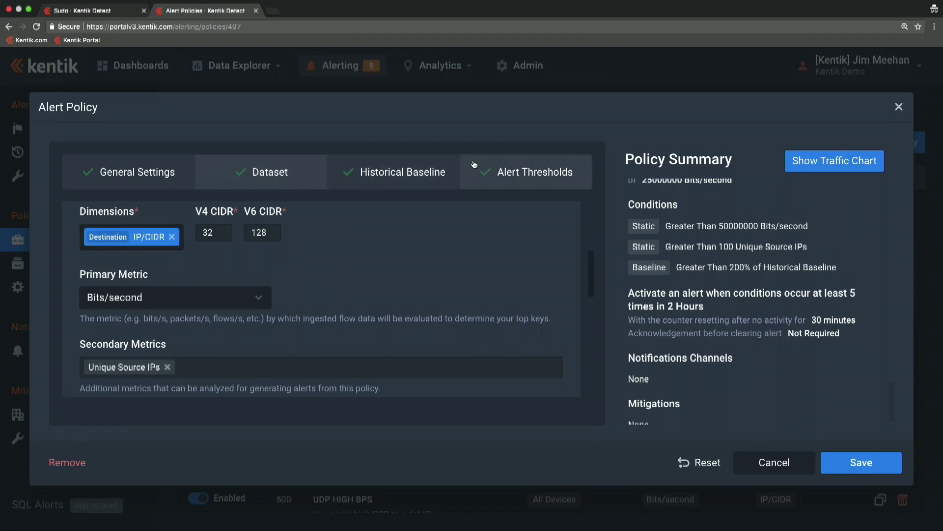
pyautogui.click(509, 178)
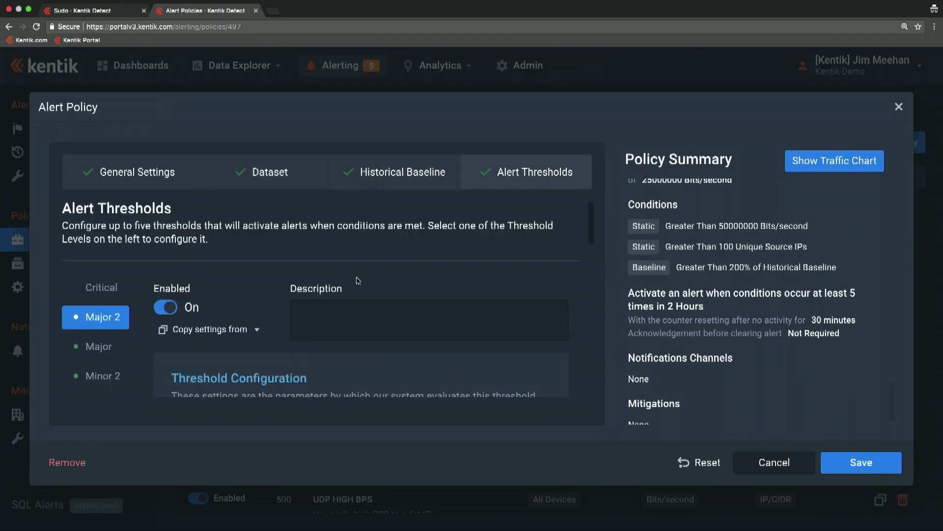
# Review the static conditions (Greater Than 1000 Mbps, 10 Unique Source IPs) and reopen the evaluation options.
pyautogui.scroll(-5, 358, 280)
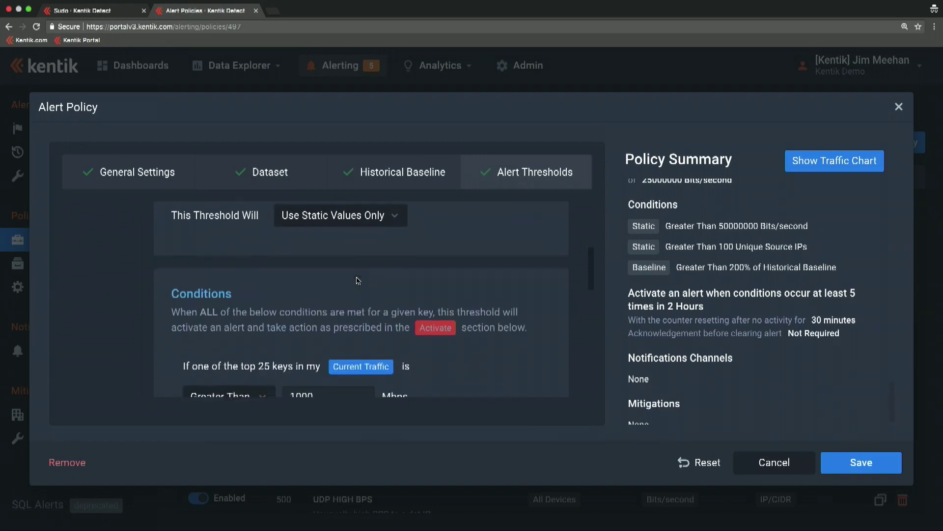
pyautogui.scroll(2, 358, 280)
pyautogui.click(358, 254)
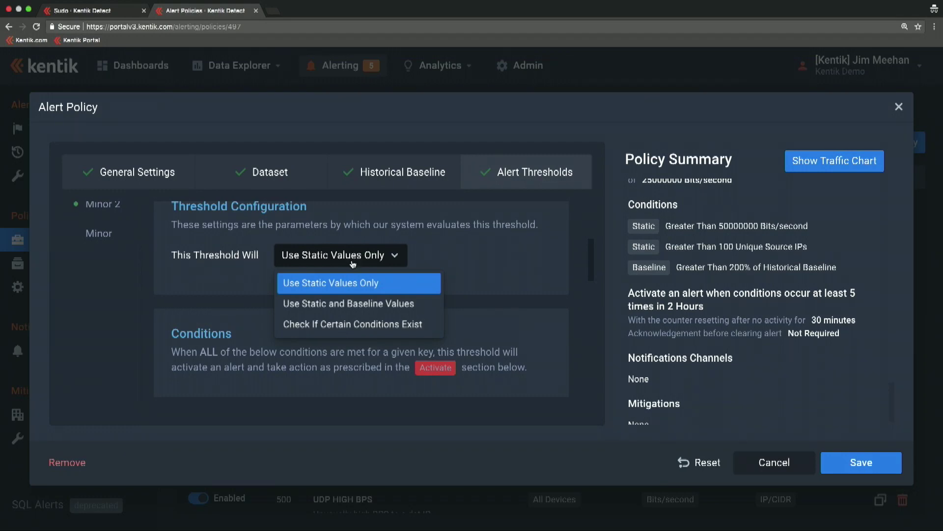
pyautogui.click(469, 278)
pyautogui.scroll(-3, 469, 278)
pyautogui.scroll(-1, 470, 279)
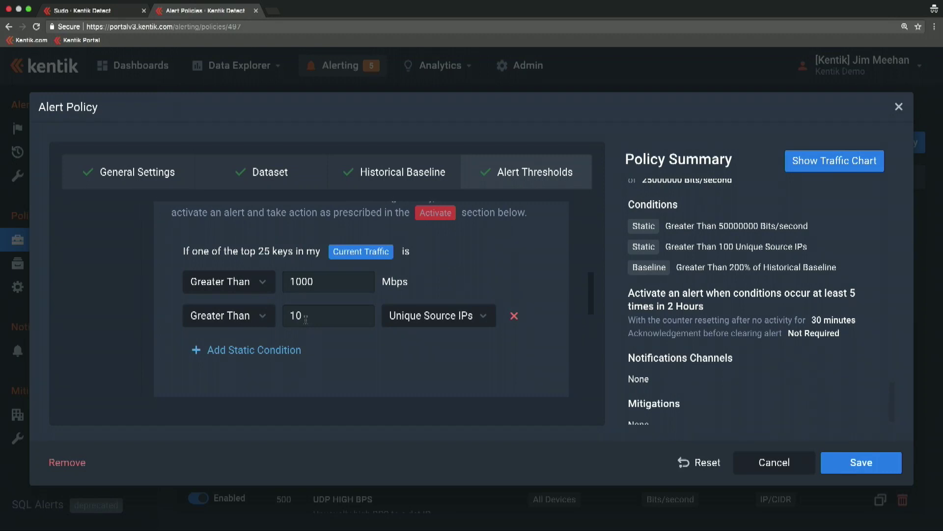
pyautogui.scroll(5, 338, 343)
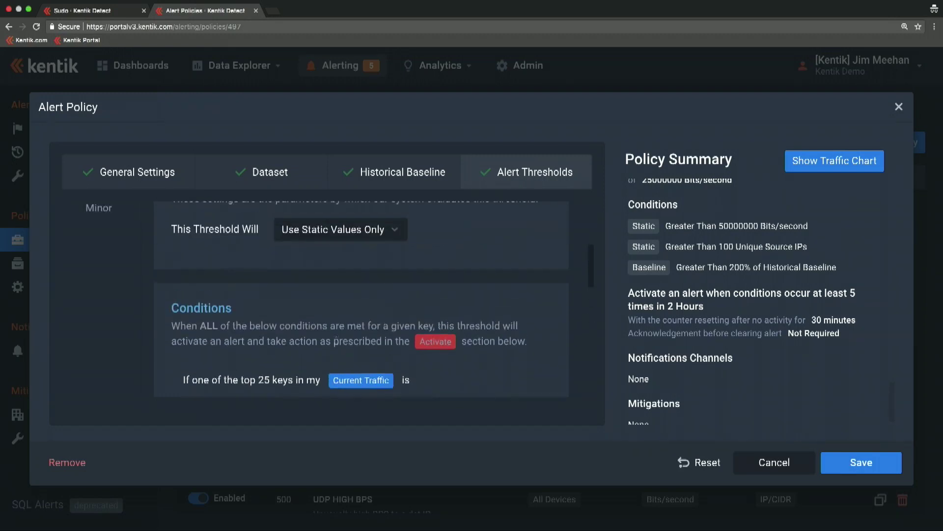
pyautogui.click(345, 285)
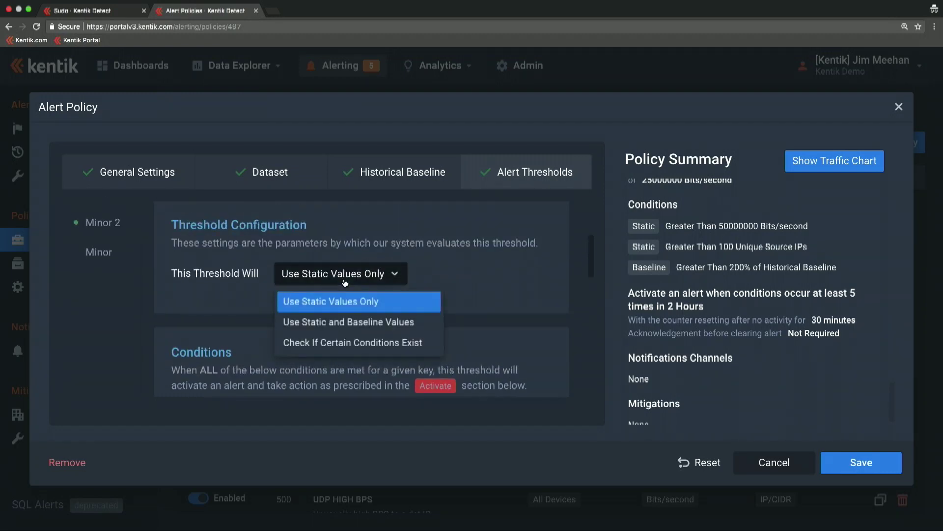
# Make the Major 2 threshold evaluate using static and baseline values.
pyautogui.click(334, 323)
pyautogui.scroll(-5, 512, 312)
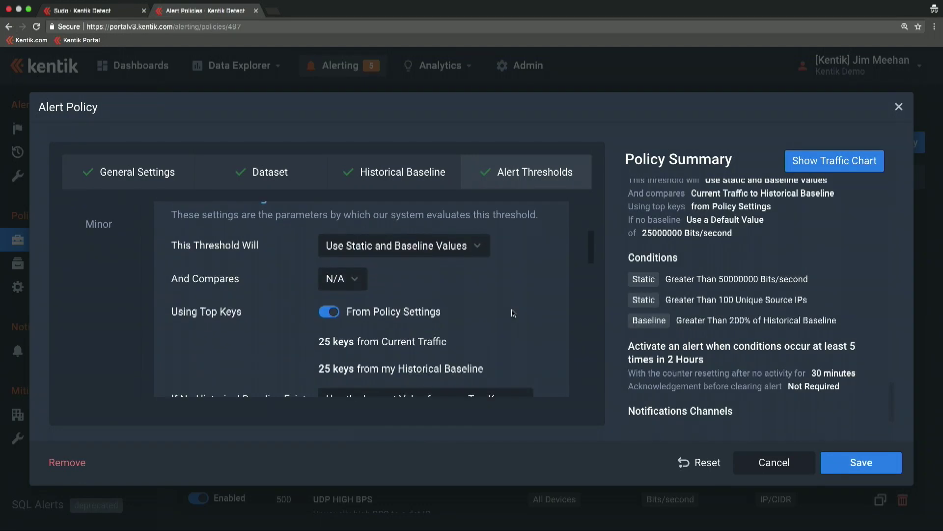
pyautogui.scroll(-8, 513, 313)
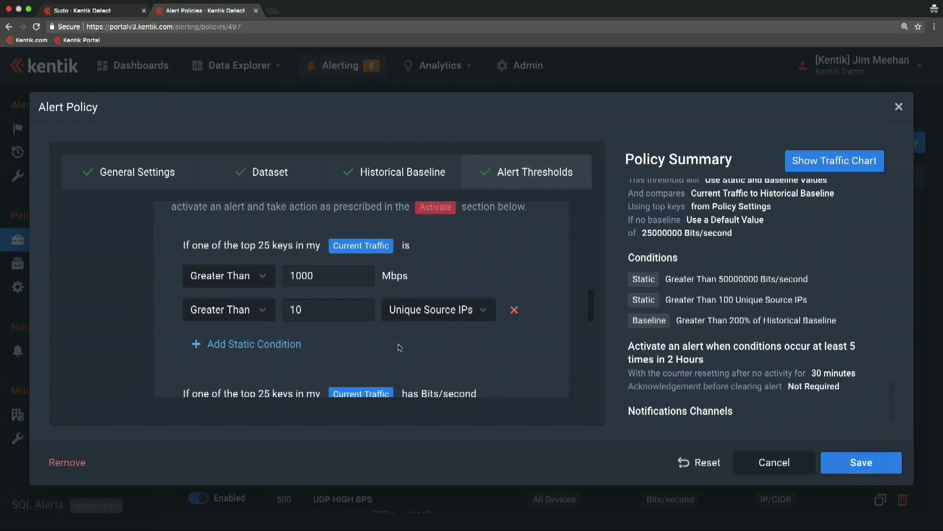
pyautogui.scroll(-3, 399, 348)
pyautogui.scroll(-1, 399, 348)
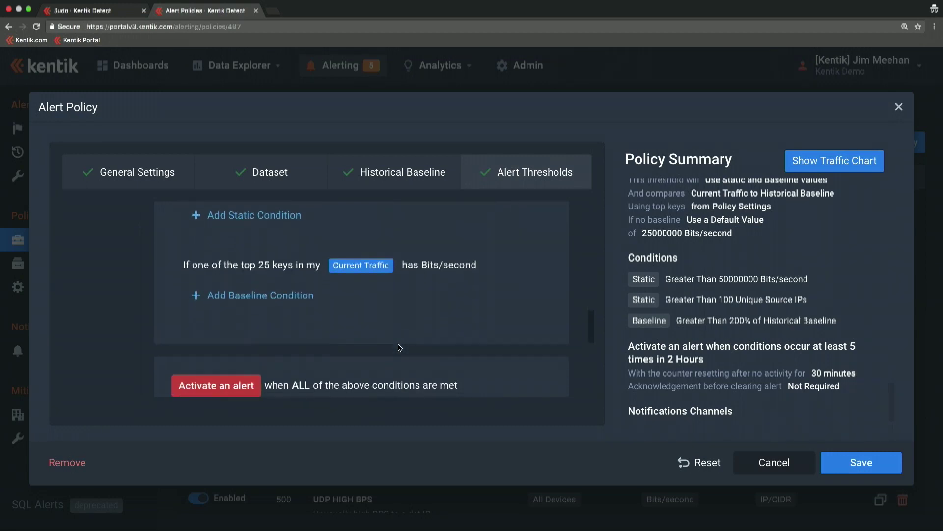
# Add a baseline condition of Greater Than 300 Percent of Historical Baseline.
pyautogui.click(306, 304)
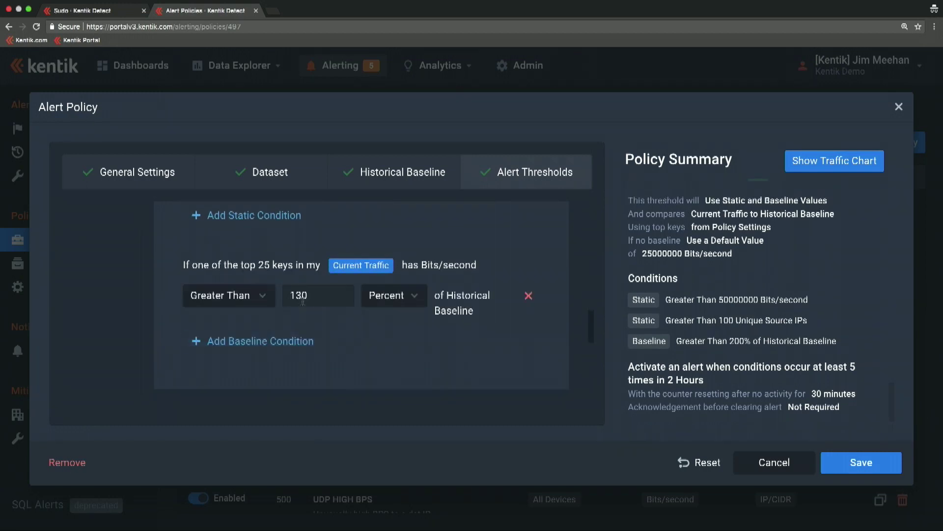
pyautogui.doubleClick(327, 297)
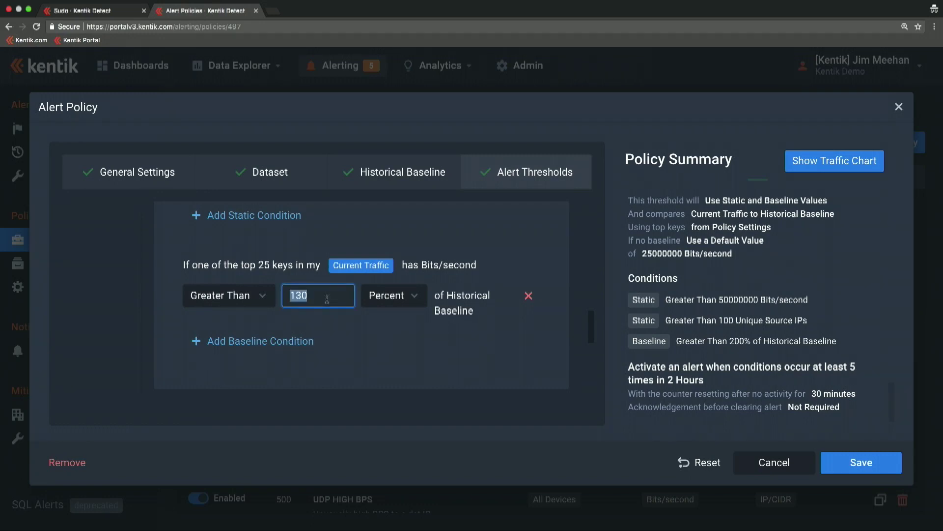
pyautogui.write('200')
pyautogui.press('BackSpace')
pyautogui.press('BackSpace')
pyautogui.press('BackSpace')
pyautogui.write('300')
pyautogui.scroll(10, 470, 328)
pyautogui.scroll(8, 470, 328)
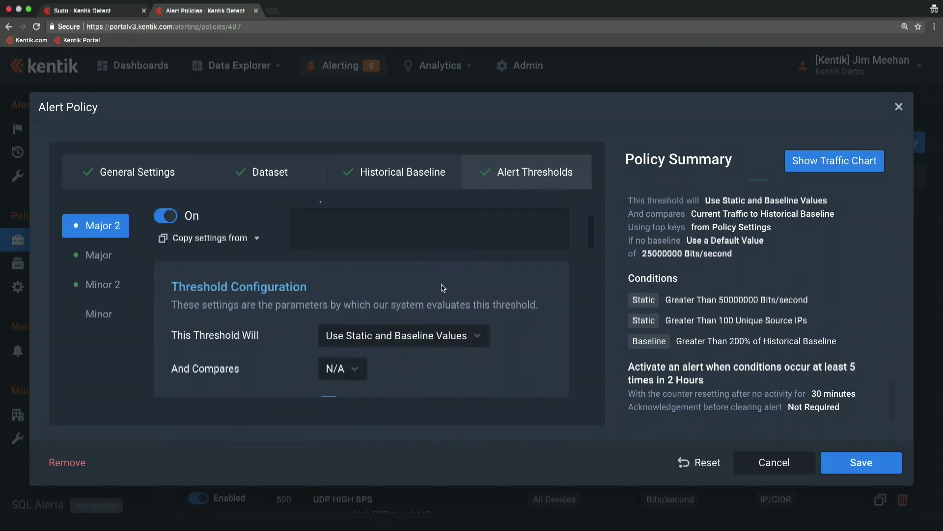
pyautogui.click(426, 334)
pyautogui.click(382, 404)
pyautogui.scroll(-5, 430, 377)
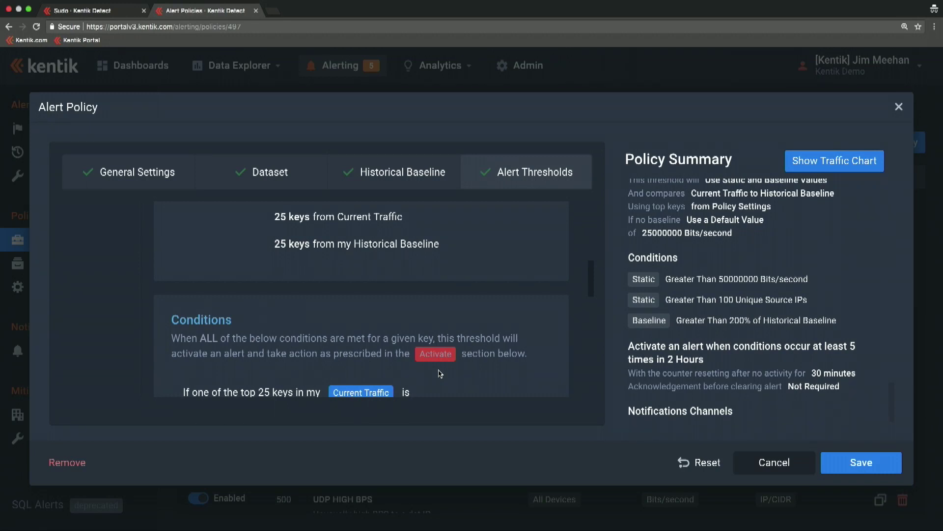
pyautogui.scroll(2, 440, 374)
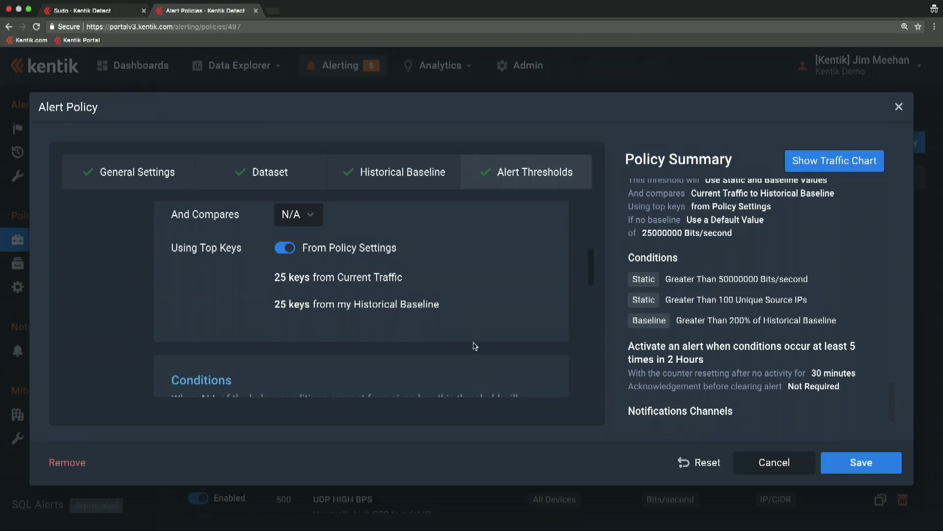
pyautogui.scroll(-5, 473, 347)
pyautogui.scroll(-1, 474, 346)
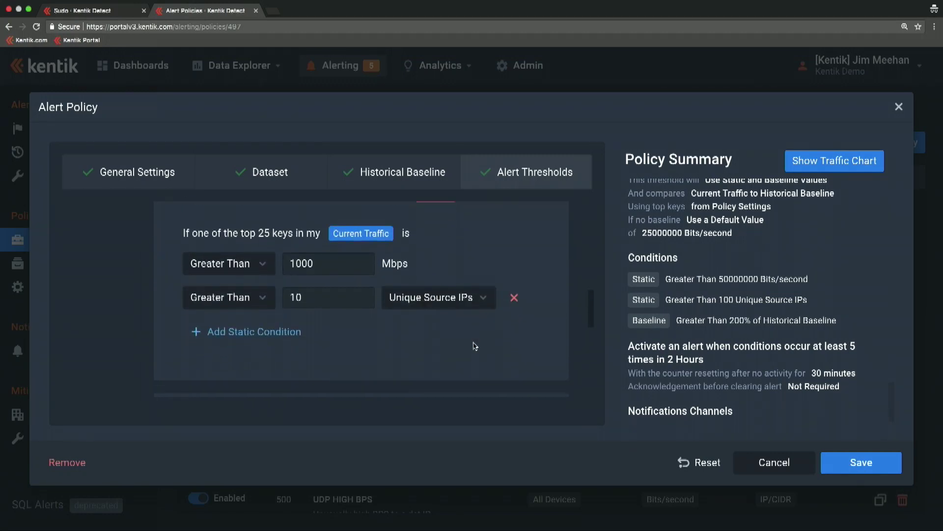
pyautogui.scroll(-5, 475, 347)
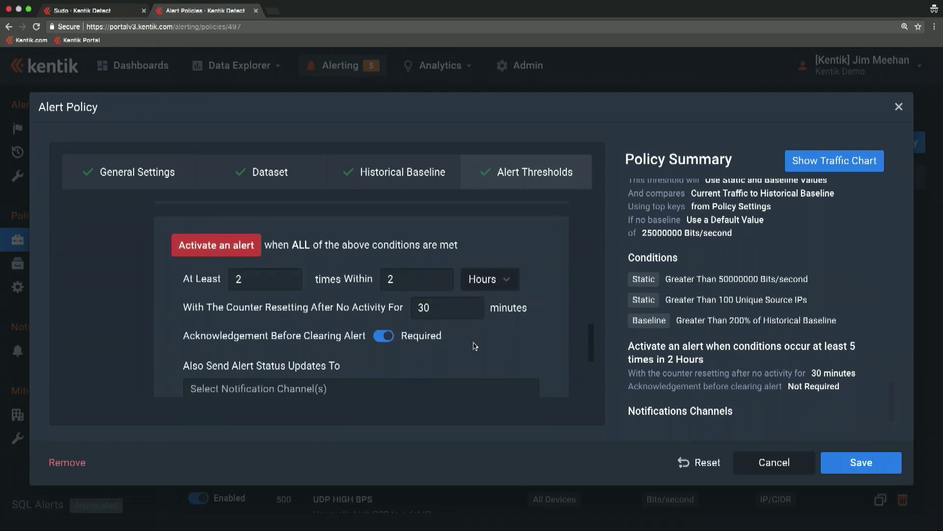
pyautogui.doubleClick(256, 275)
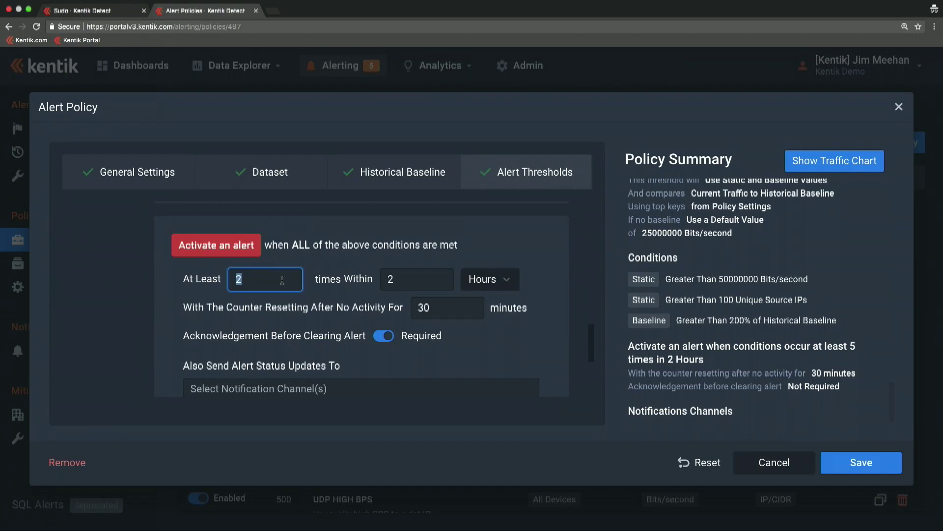
pyautogui.click(555, 359)
pyautogui.scroll(-1, 554, 359)
pyautogui.scroll(-2, 554, 359)
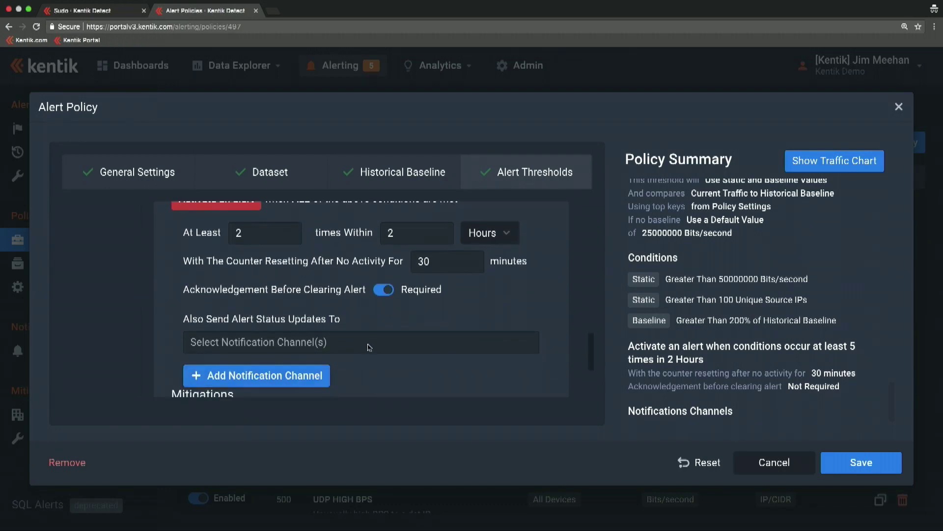
pyautogui.click(344, 341)
pyautogui.press('Escape')
pyautogui.click(270, 341)
pyautogui.click(270, 341)
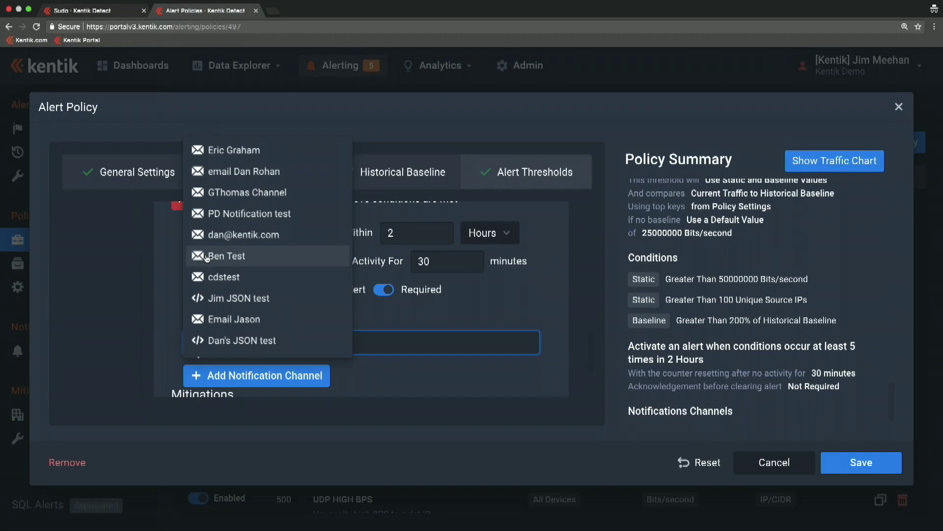
pyautogui.click(482, 309)
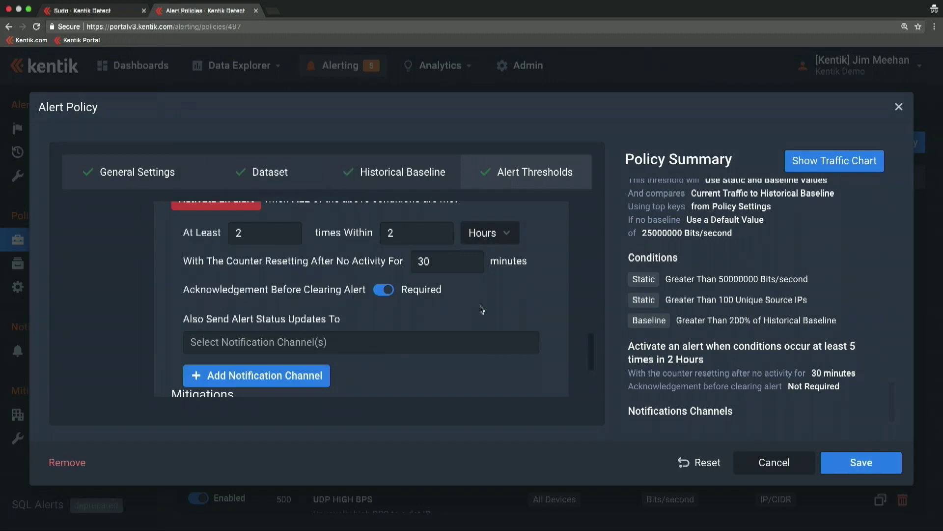
# Add the RTBH - RTBH Default 1 mitigation, applied and cleared Immediately (Automatic).
pyautogui.scroll(-3, 482, 310)
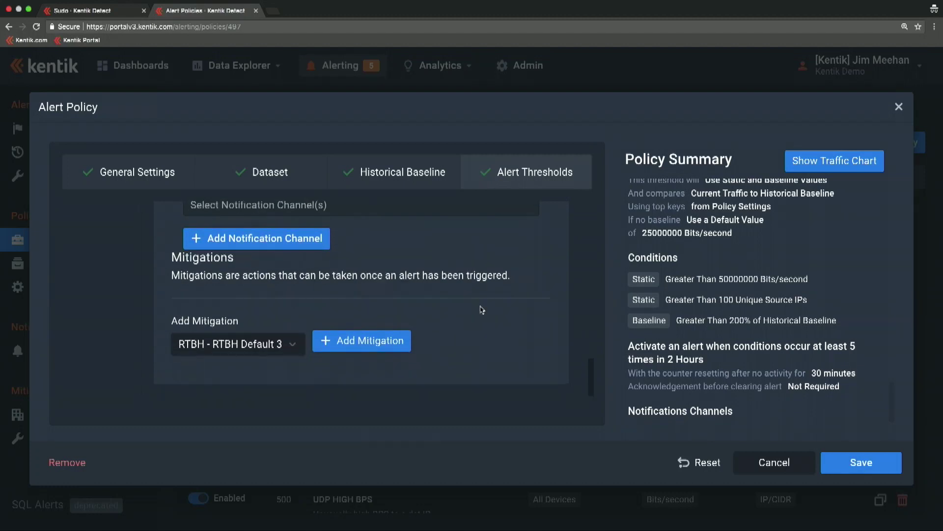
pyautogui.click(271, 342)
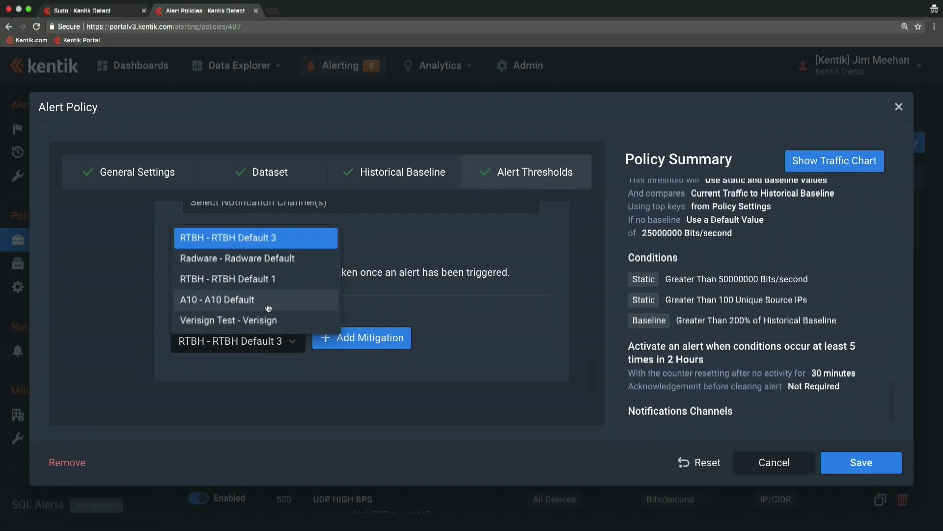
pyautogui.click(255, 284)
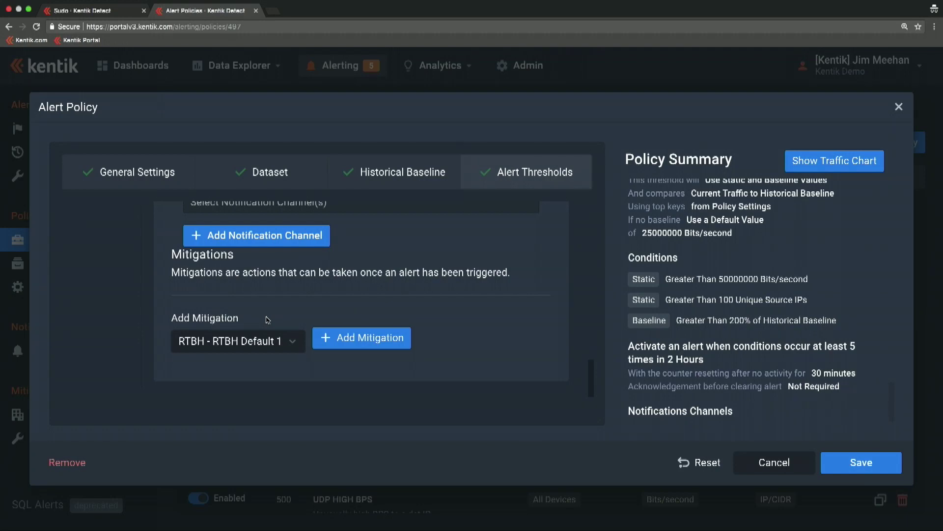
pyautogui.click(258, 341)
pyautogui.click(424, 305)
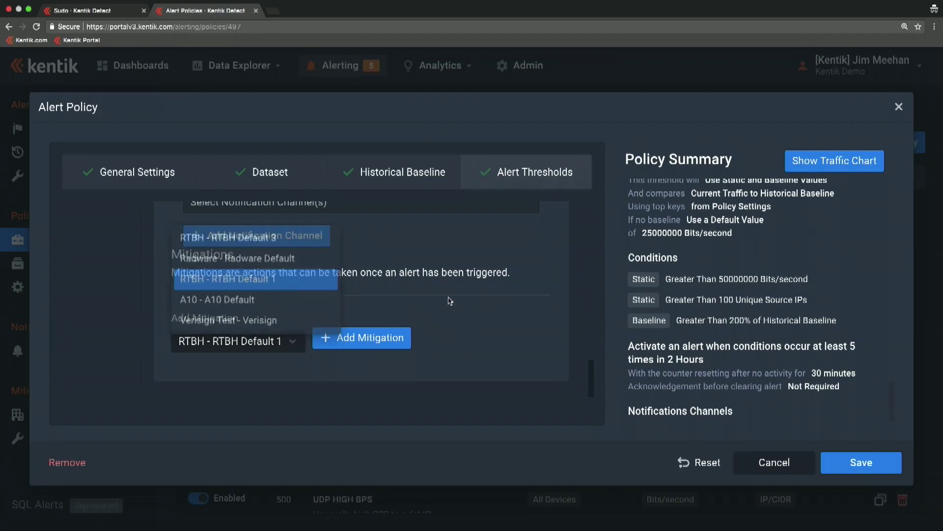
pyautogui.click(386, 338)
pyautogui.scroll(-3, 393, 321)
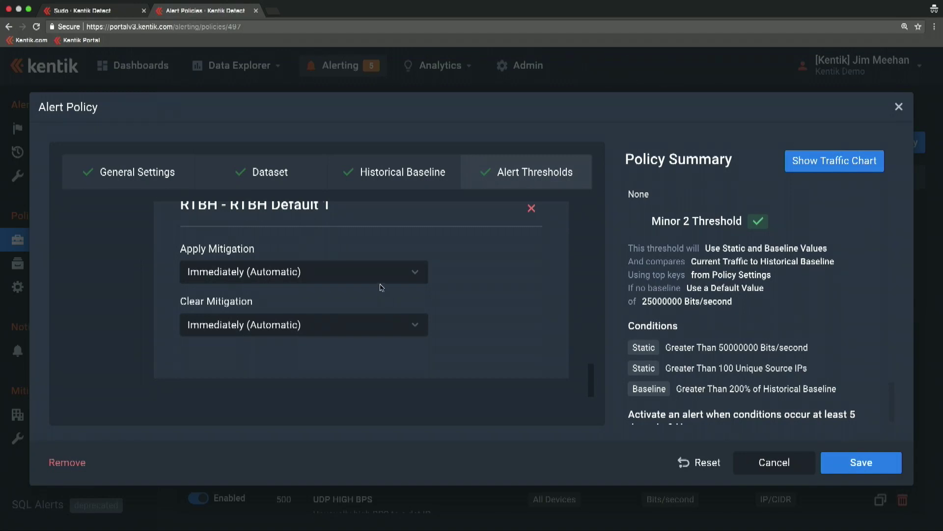
# Cancel the Alert Policy editor without saving, returning to the list showing UDP BADPORTS ATTACK (497).
pyautogui.scroll(1, 498, 264)
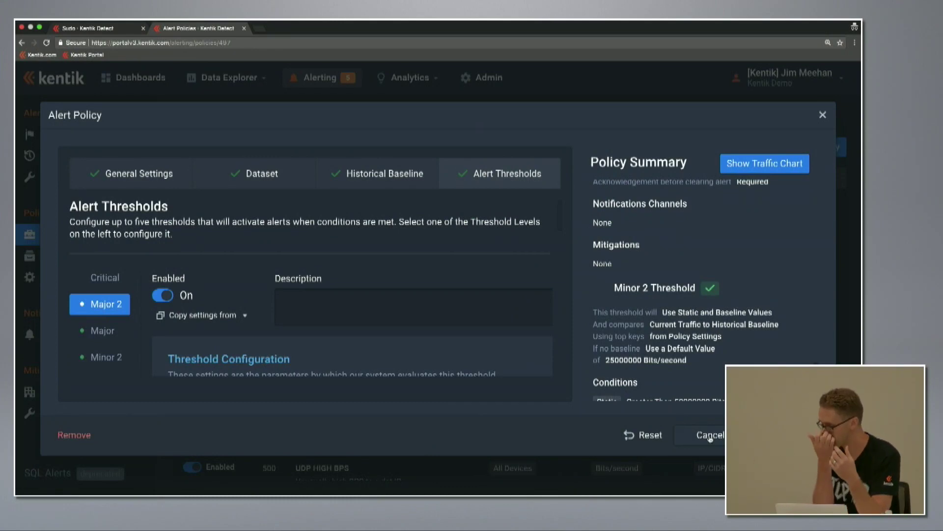
pyautogui.click(711, 435)
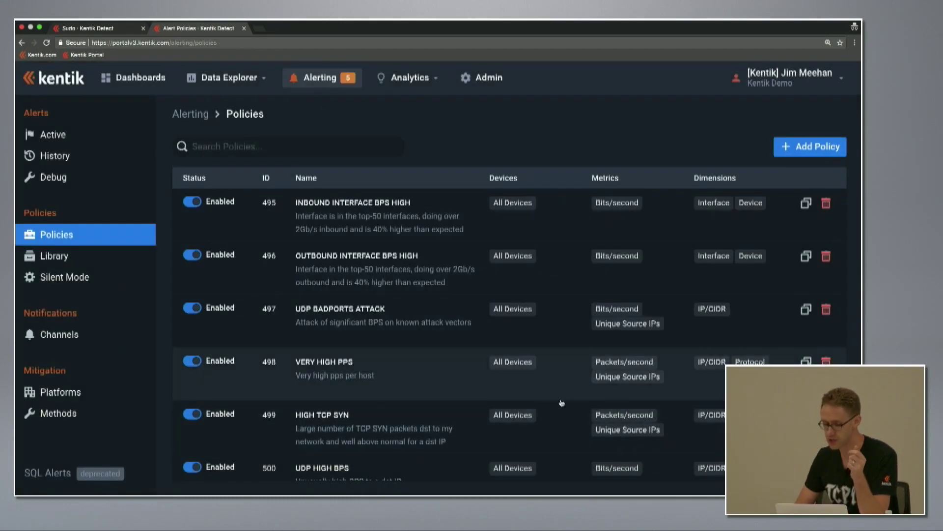
# Go to Active Alerts and scroll down to the table of current alarms.
pyautogui.click(90, 136)
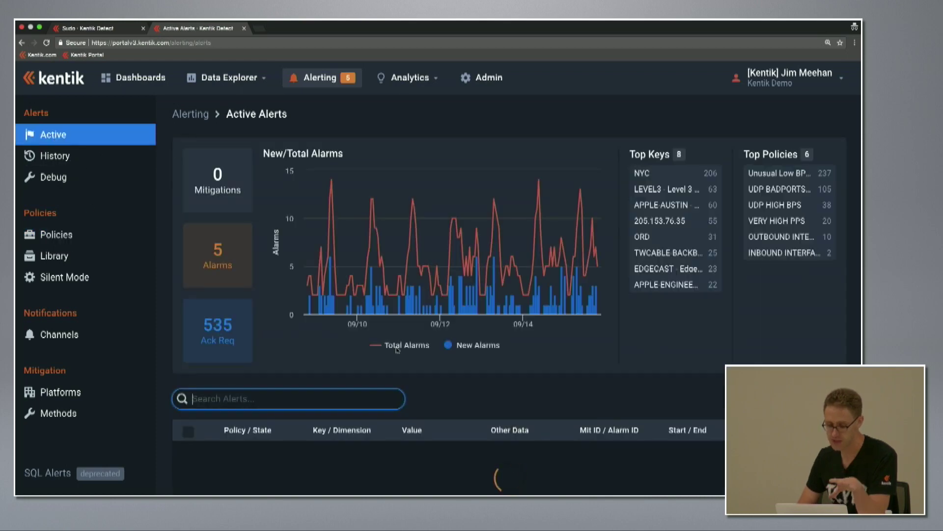
pyautogui.scroll(-3, 472, 334)
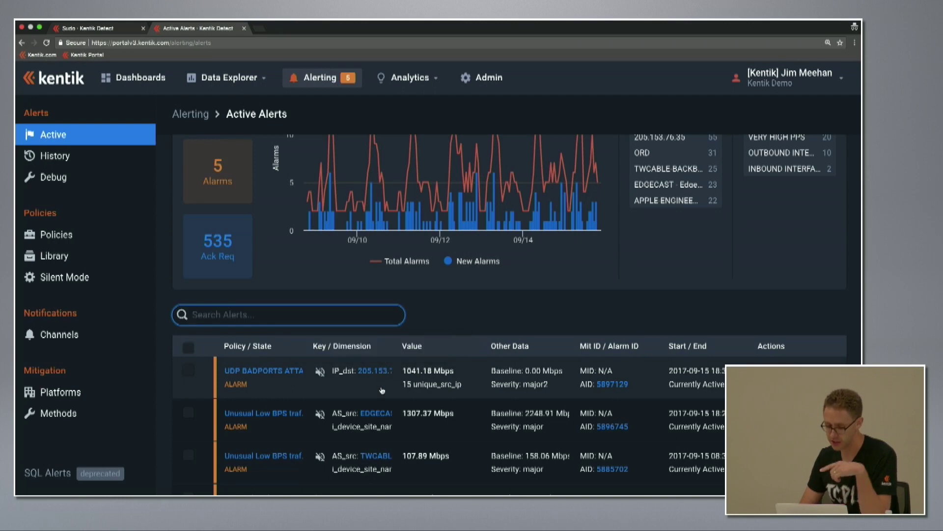
pyautogui.scroll(-1, 383, 390)
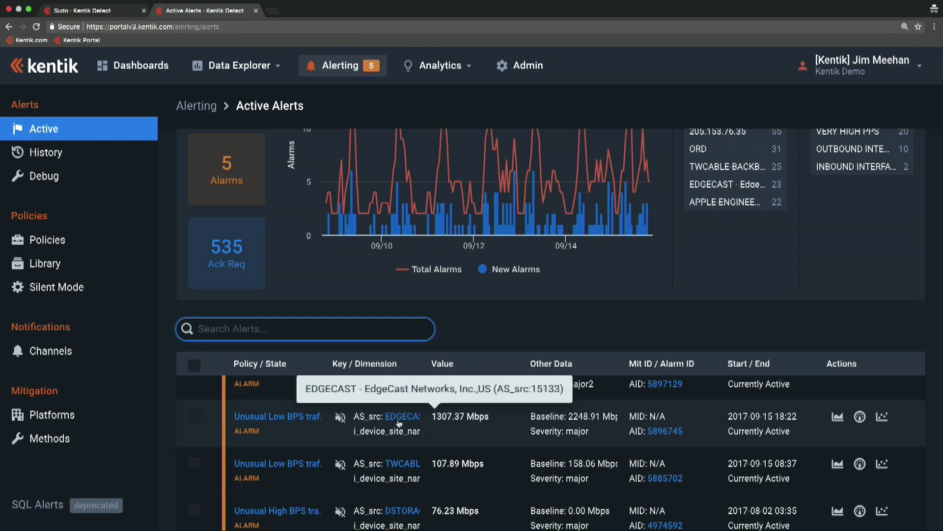
# Zoom the browser out with Ctrl+minus and scroll the alerts table back to the top.
pyautogui.hotkey('ctrl', '-')
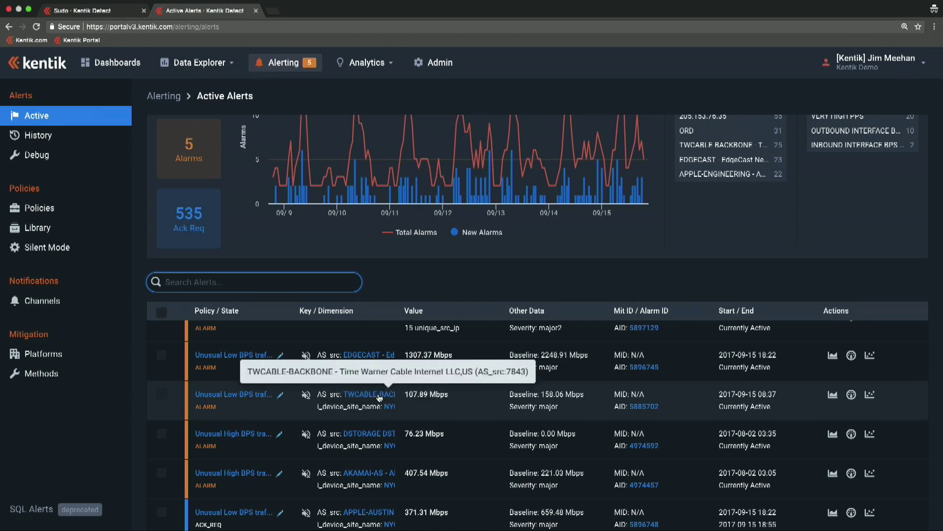
pyautogui.scroll(1, 381, 400)
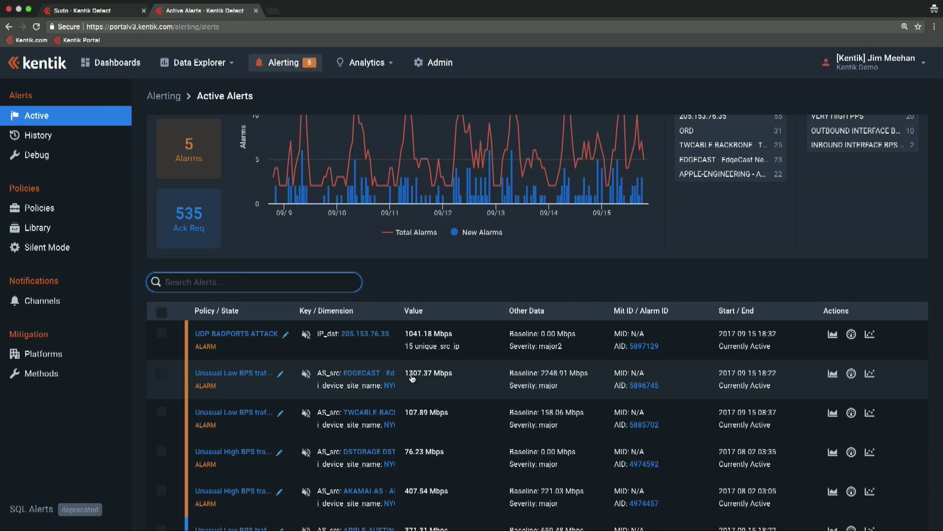
pyautogui.scroll(-3, 448, 419)
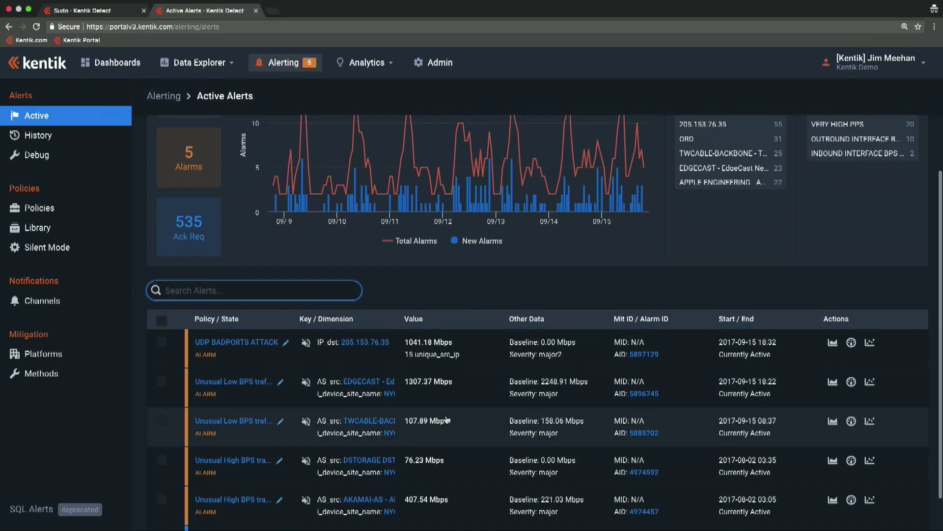
pyautogui.scroll(-4, 447, 419)
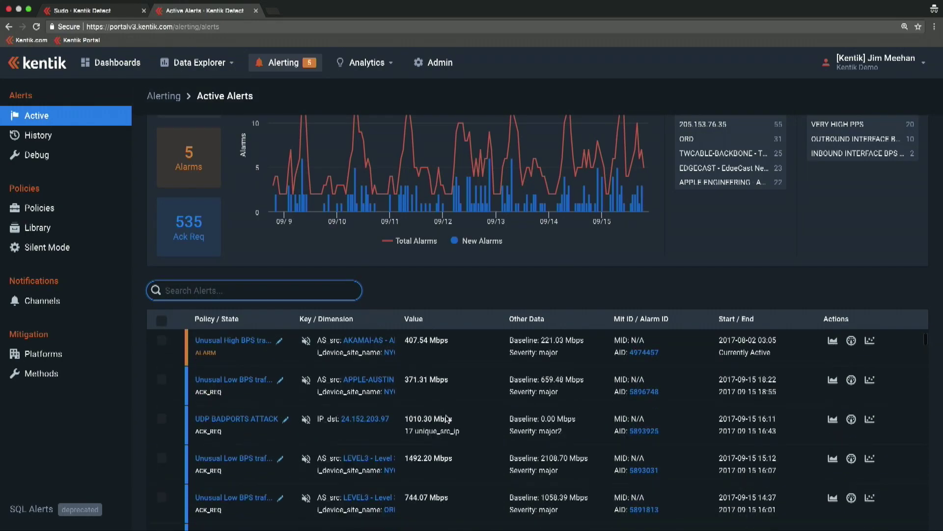
pyautogui.scroll(-6, 447, 420)
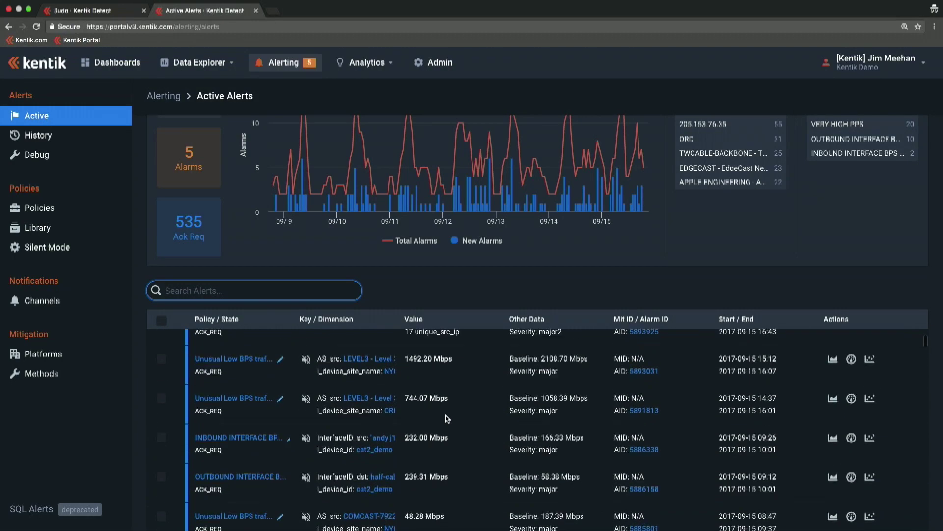
pyautogui.scroll(-4, 447, 419)
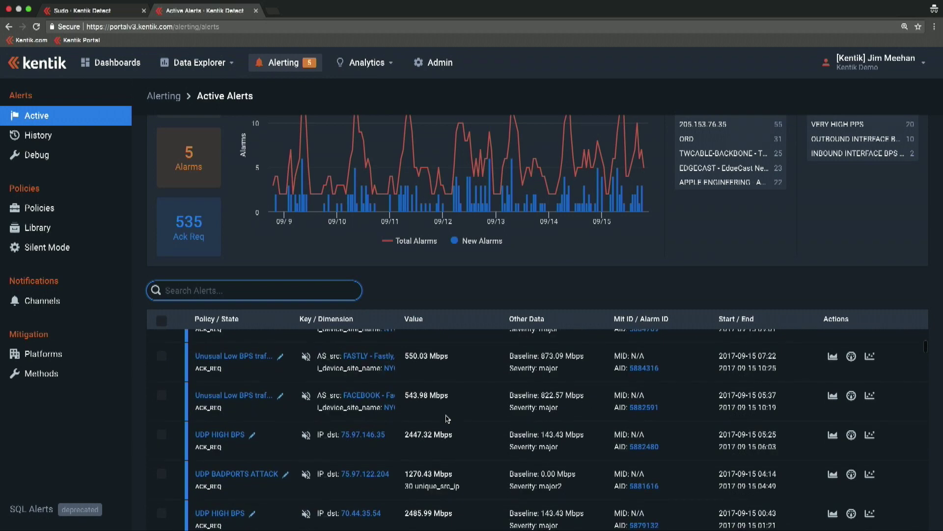